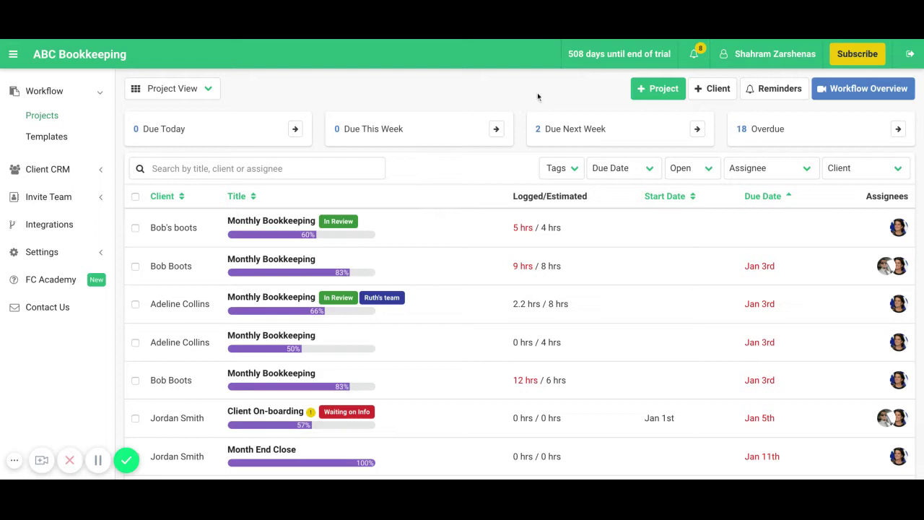
# - Create a new project from the Monthly Bookkeeping template
pyautogui.scroll(-1, 539, 95)
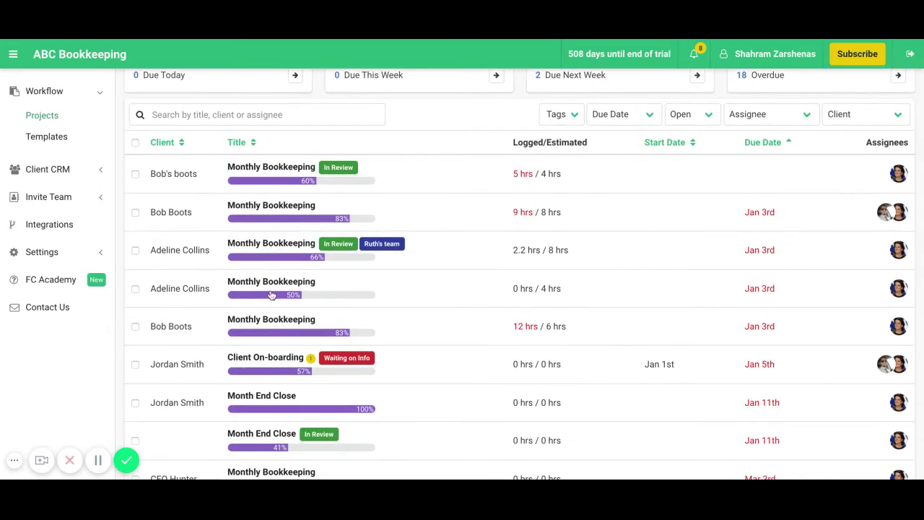
pyautogui.scroll(1, 272, 359)
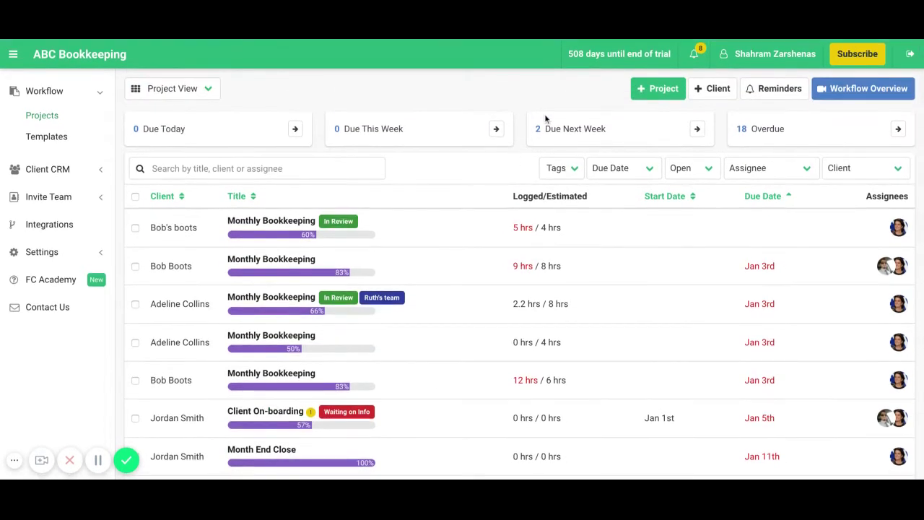
pyautogui.click(650, 92)
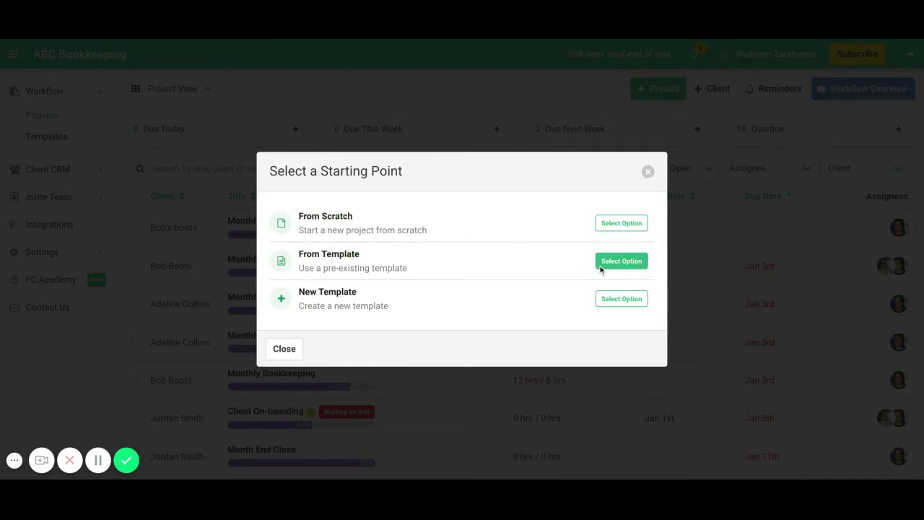
pyautogui.click(622, 264)
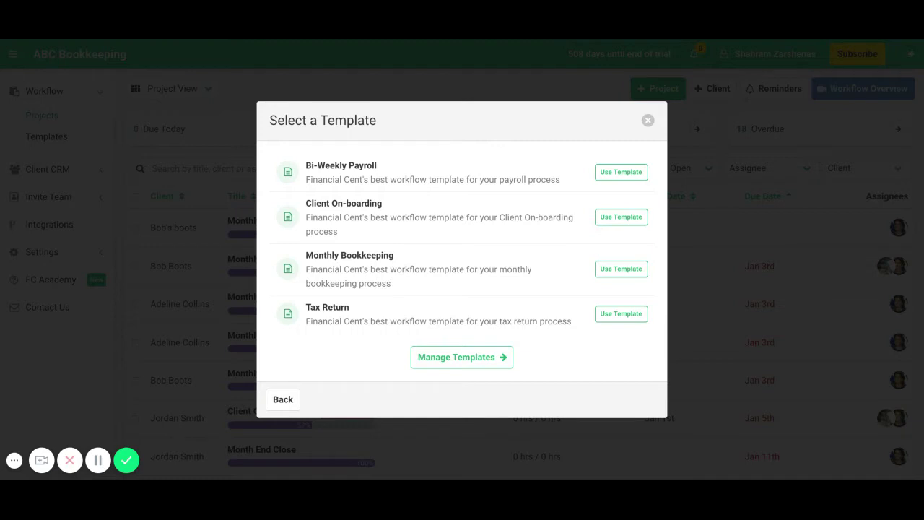
pyautogui.click(617, 270)
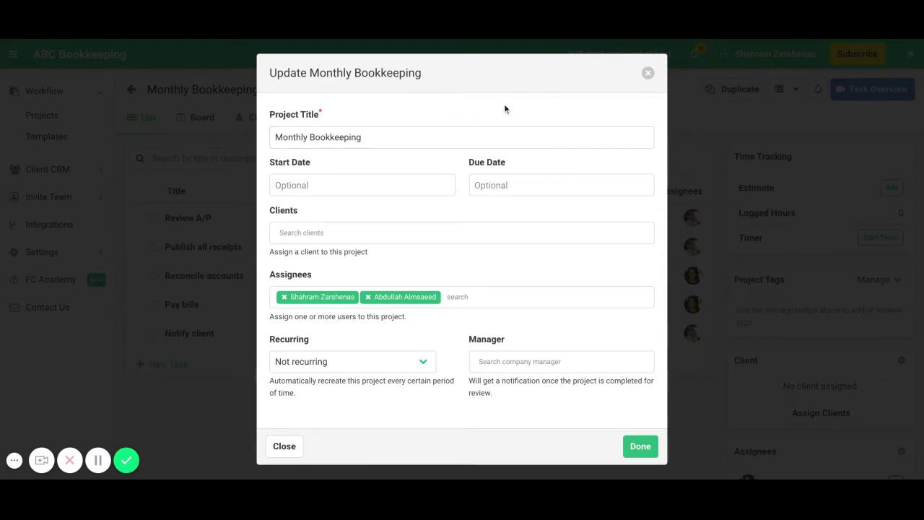
# - Assign the second listed client to the project, leave the start and due dates empty, and remove the first assignee
pyautogui.click(308, 182)
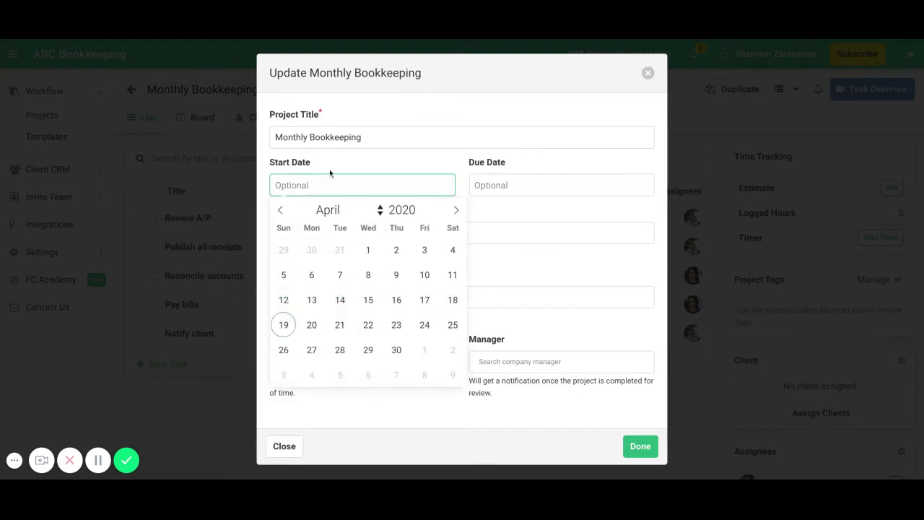
pyautogui.click(354, 159)
pyautogui.click(496, 188)
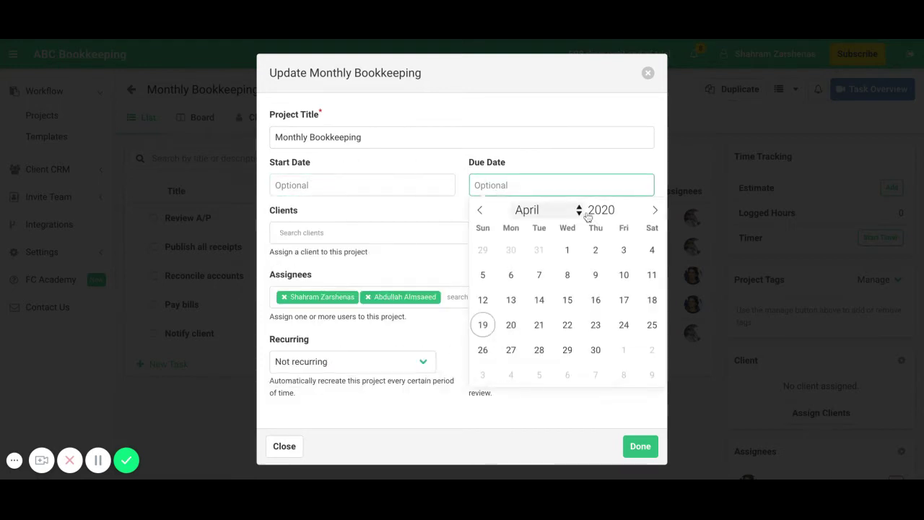
pyautogui.click(451, 215)
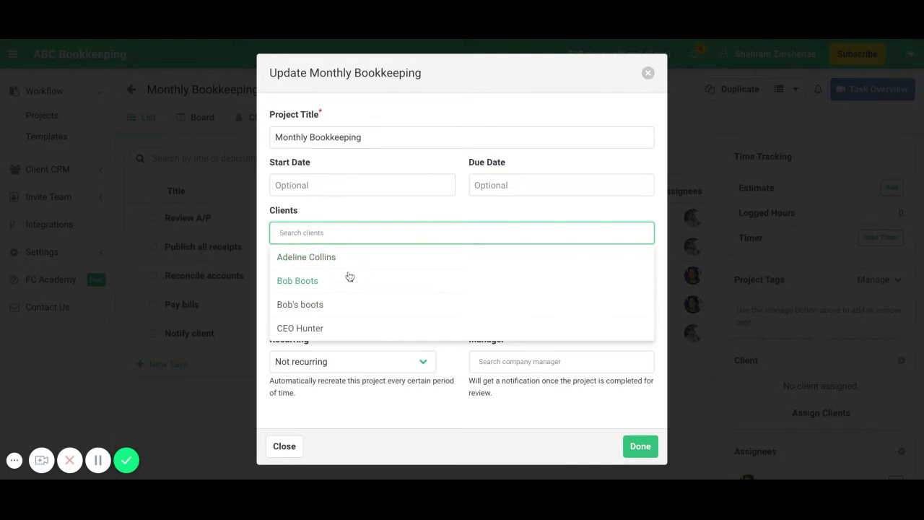
pyautogui.click(298, 281)
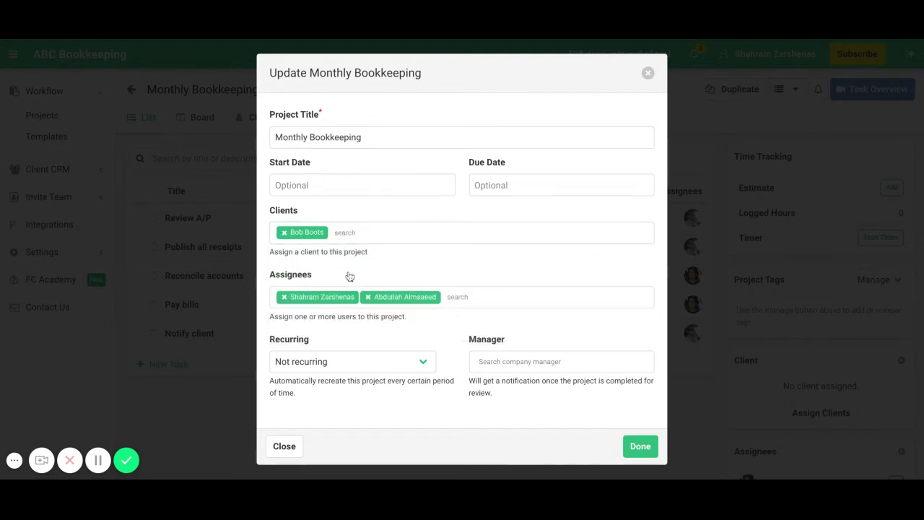
pyautogui.click(284, 297)
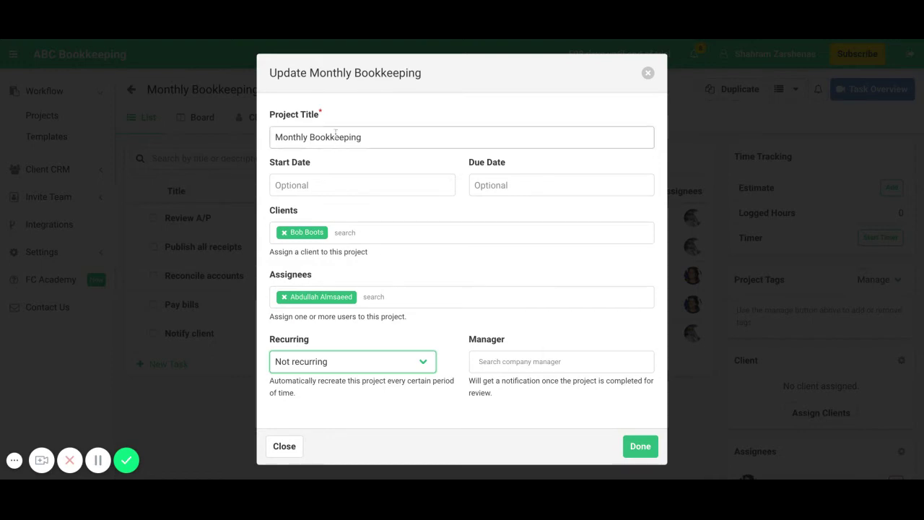
# - Try Repeat monthly as the project's recurrence, return it to Not recurring, and save the project details
pyautogui.click(424, 128)
pyautogui.click(423, 362)
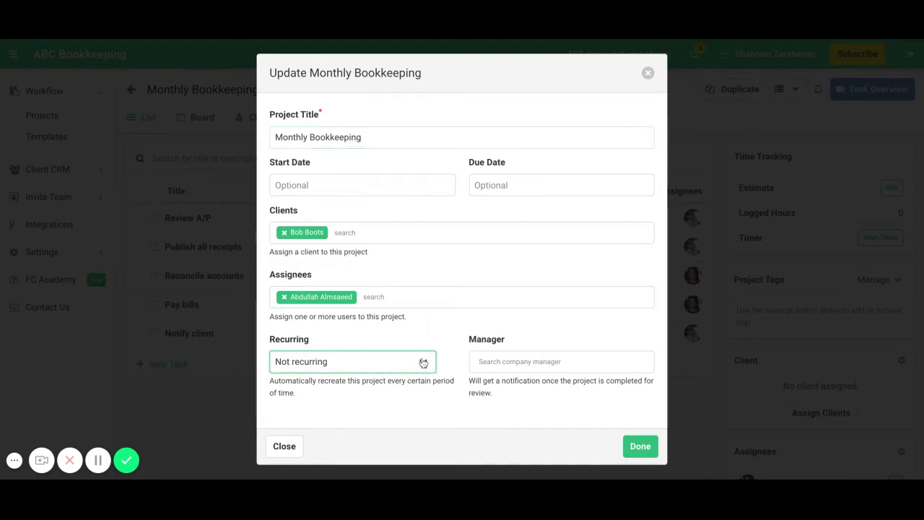
pyautogui.click(428, 402)
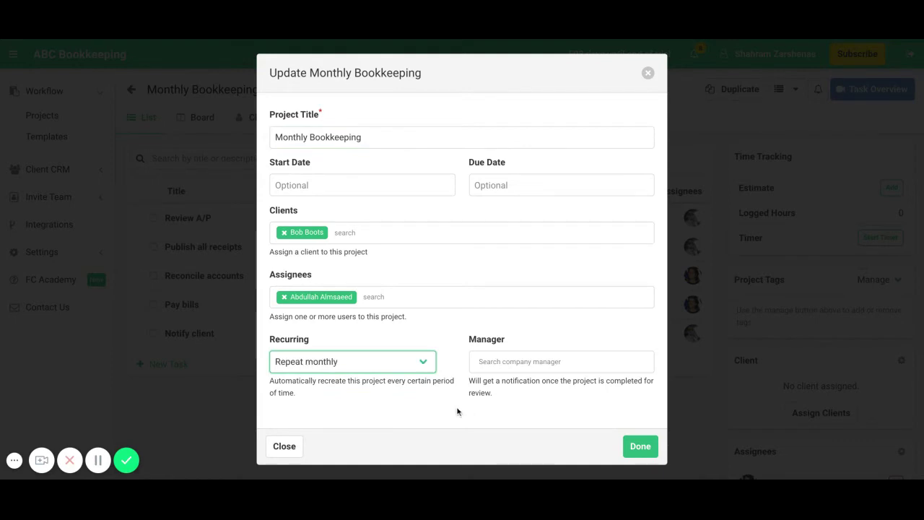
pyautogui.click(444, 411)
pyautogui.click(423, 327)
pyautogui.click(539, 332)
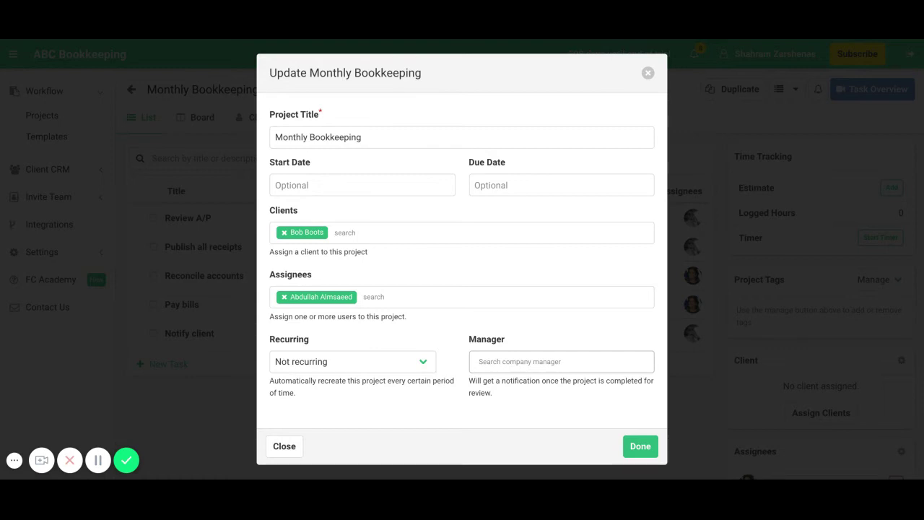
pyautogui.click(641, 447)
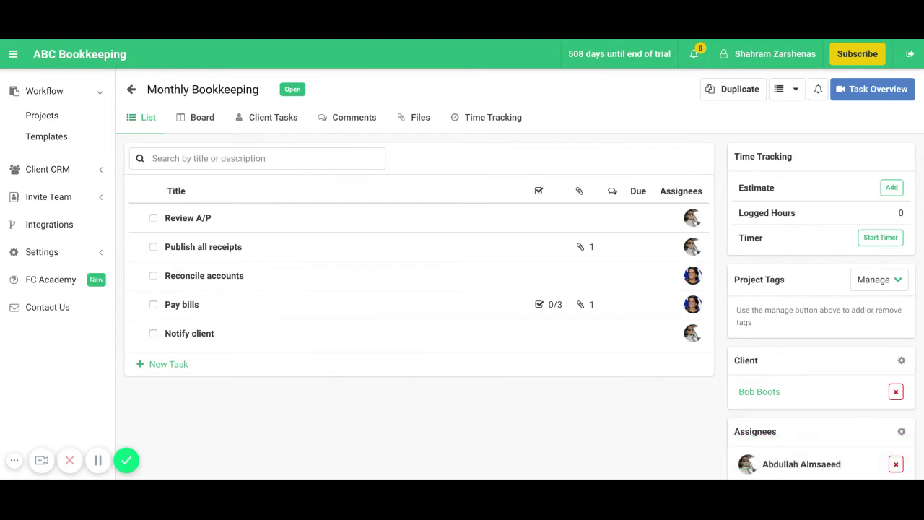
# - Examine the project's new task entry and its board, comments, files, time tracking and client tasks views
pyautogui.click(170, 365)
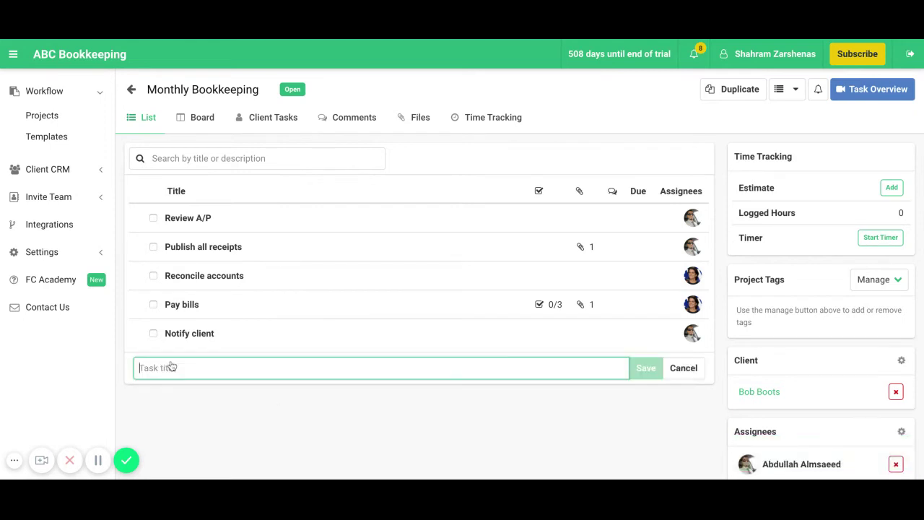
pyautogui.click(692, 370)
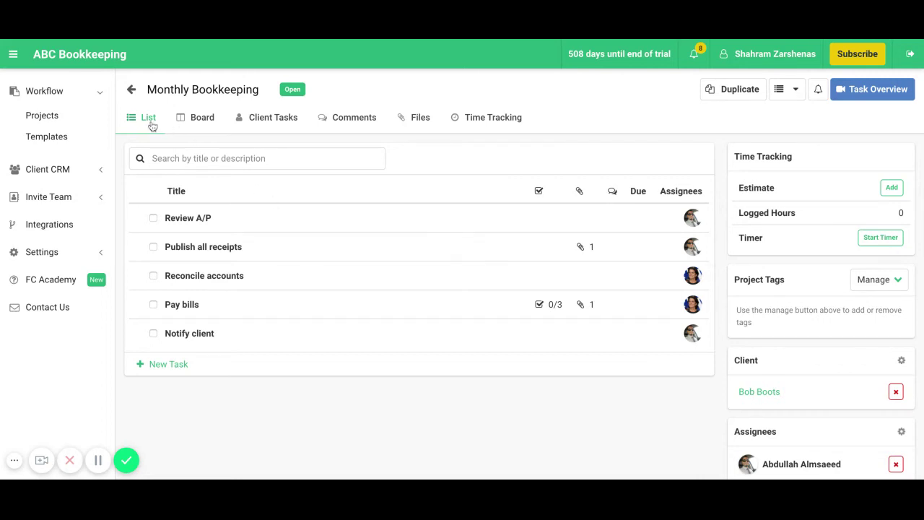
pyautogui.click(200, 122)
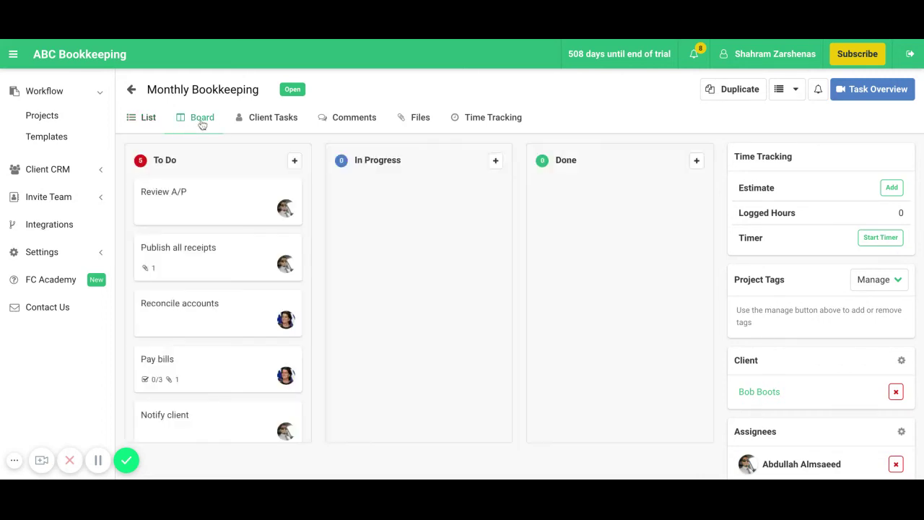
pyautogui.click(151, 122)
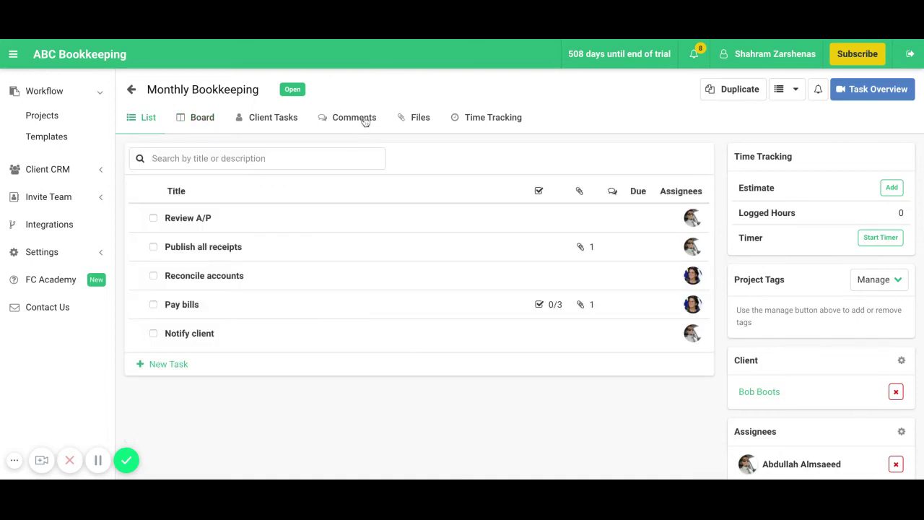
pyautogui.click(366, 120)
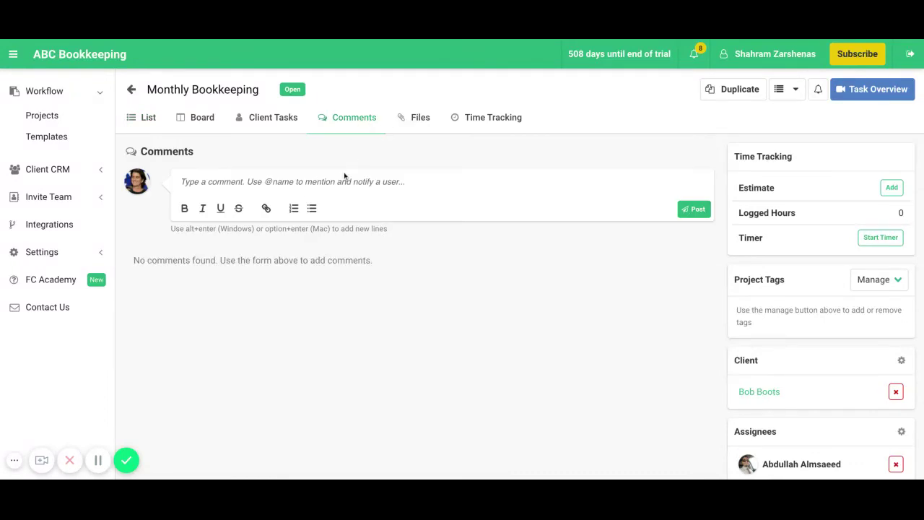
pyautogui.click(420, 120)
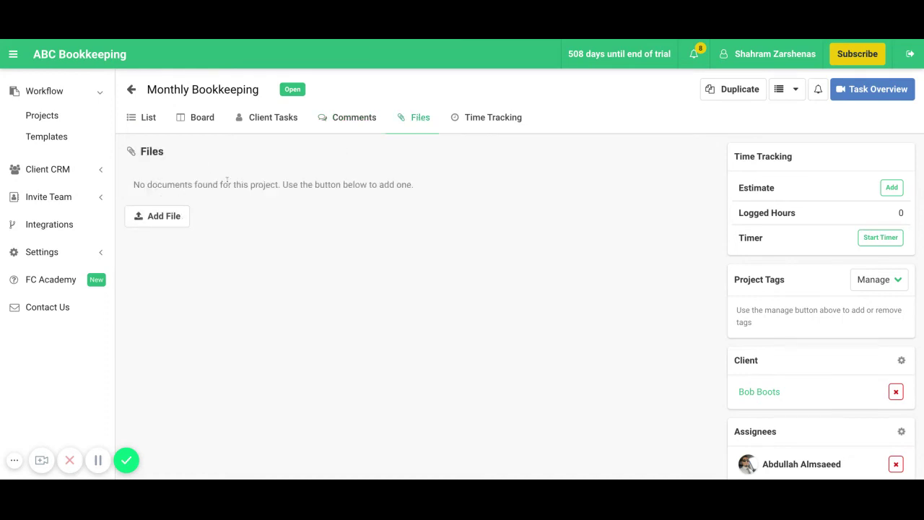
pyautogui.click(503, 121)
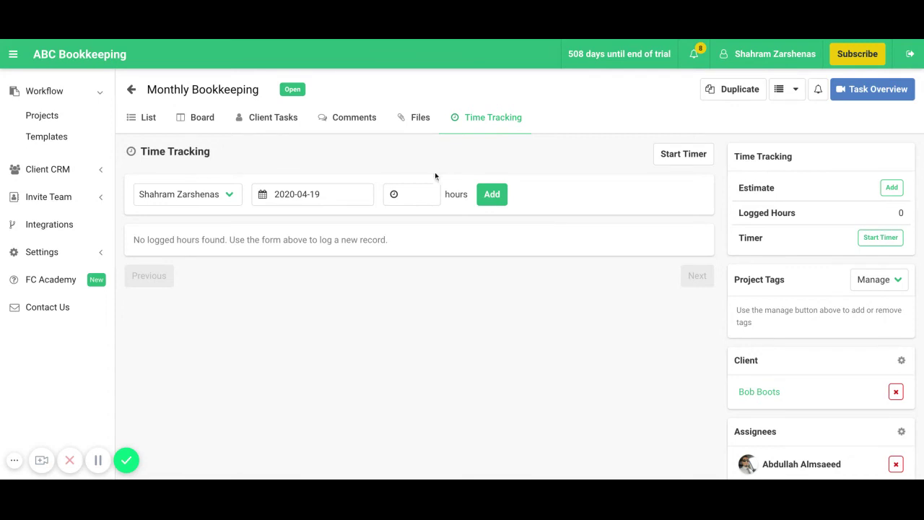
pyautogui.click(415, 194)
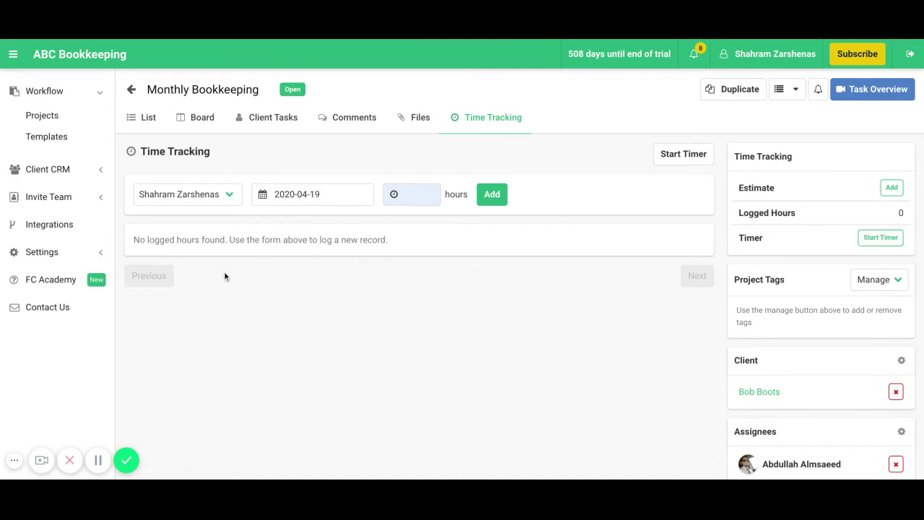
pyautogui.click(281, 121)
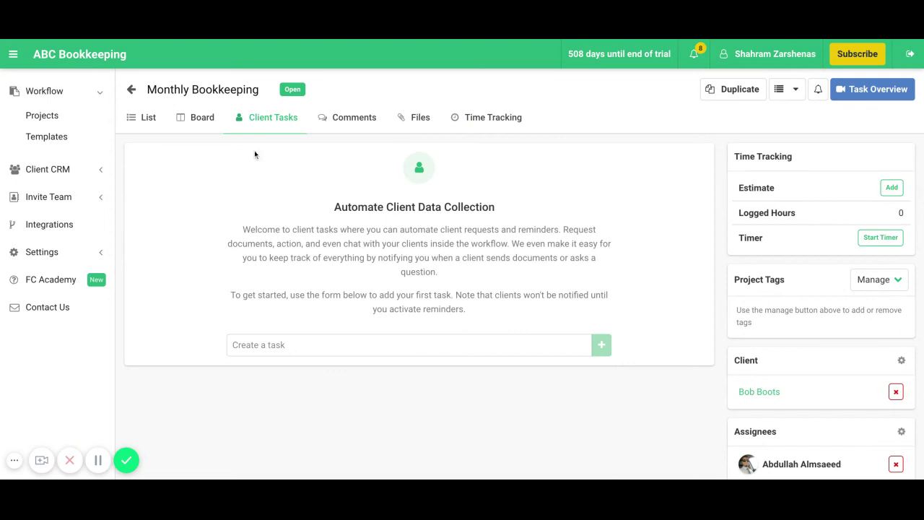
pyautogui.click(147, 119)
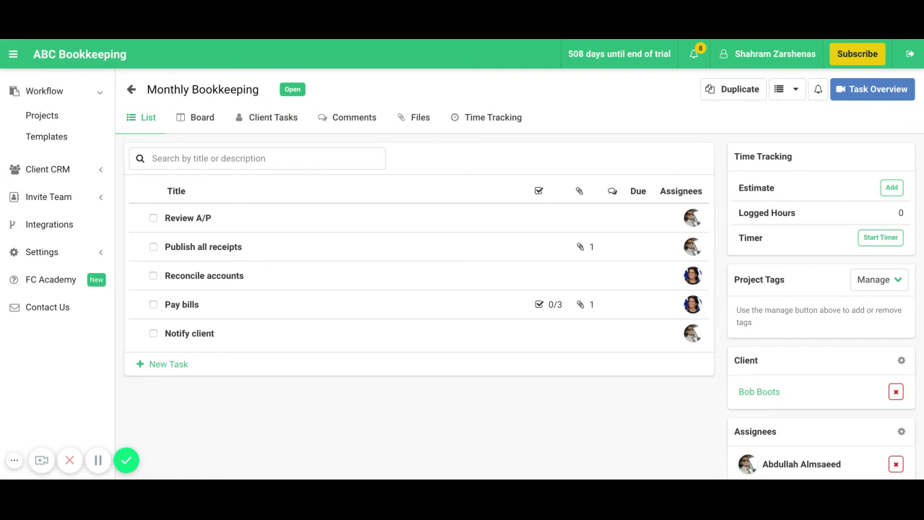
# - Duplicate the Monthly Bookkeeping project to the first, fourth and fifth listed clients and Trader Joes
pyautogui.click(737, 92)
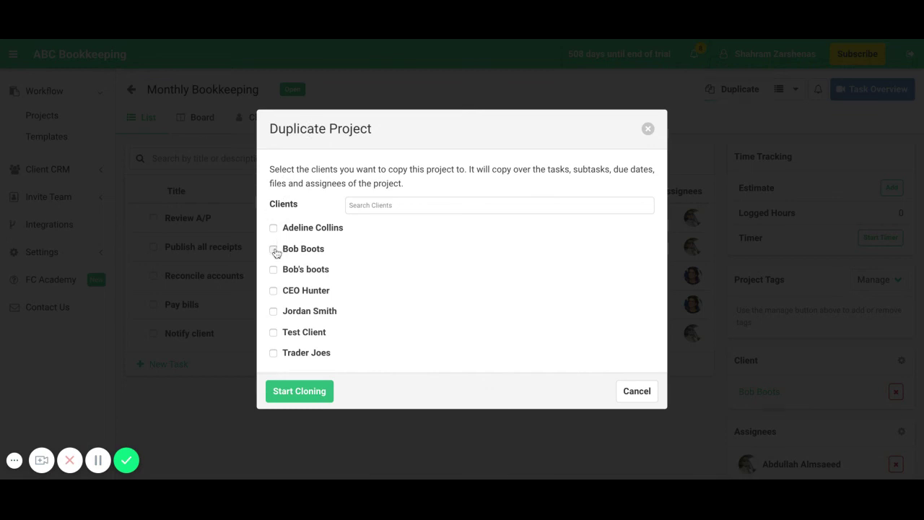
pyautogui.click(273, 249)
pyautogui.click(274, 228)
pyautogui.click(274, 291)
pyautogui.click(274, 311)
pyautogui.click(313, 396)
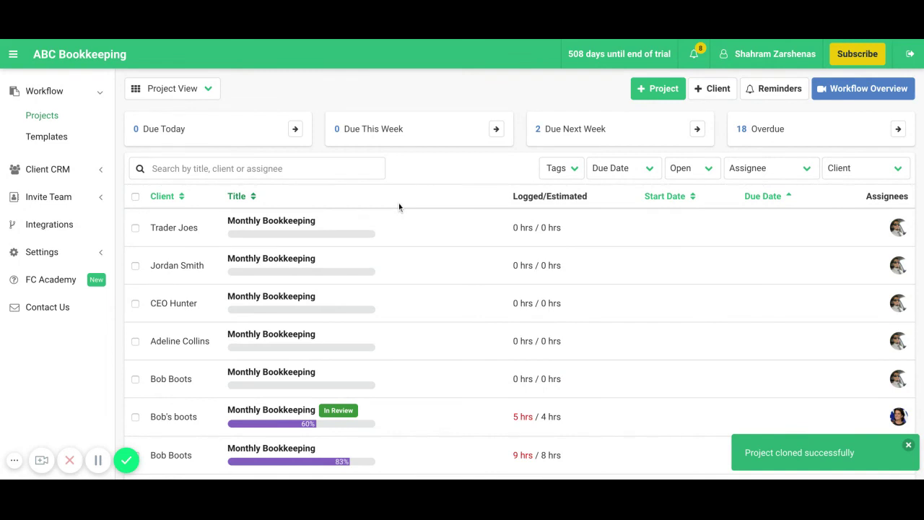
pyautogui.scroll(-1, 388, 233)
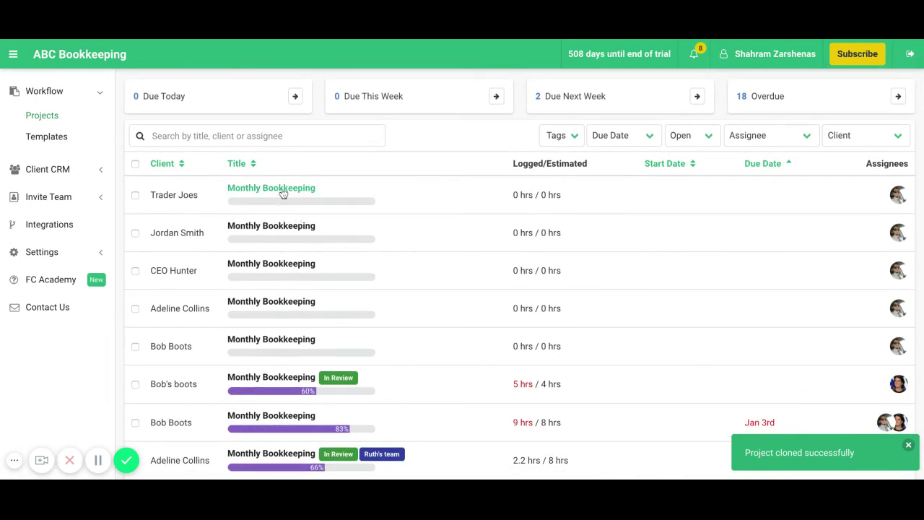